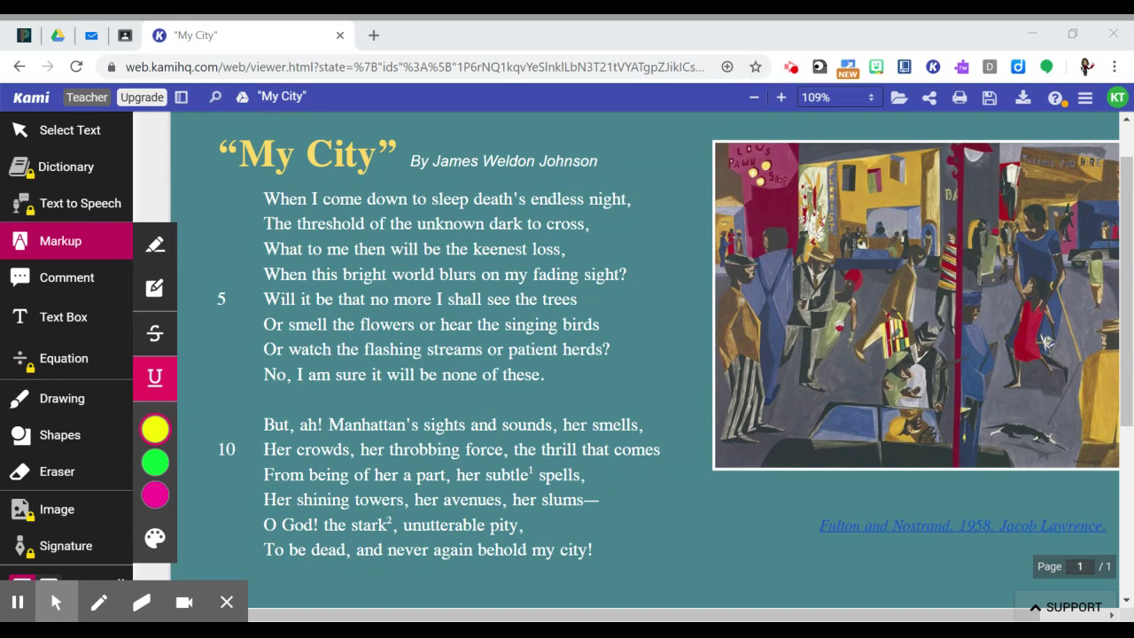
Cover the poem's first stanza with a green box highlight and the second stanza with a yellow one.
{"action": "left_click", "coordinate": [155, 288]}
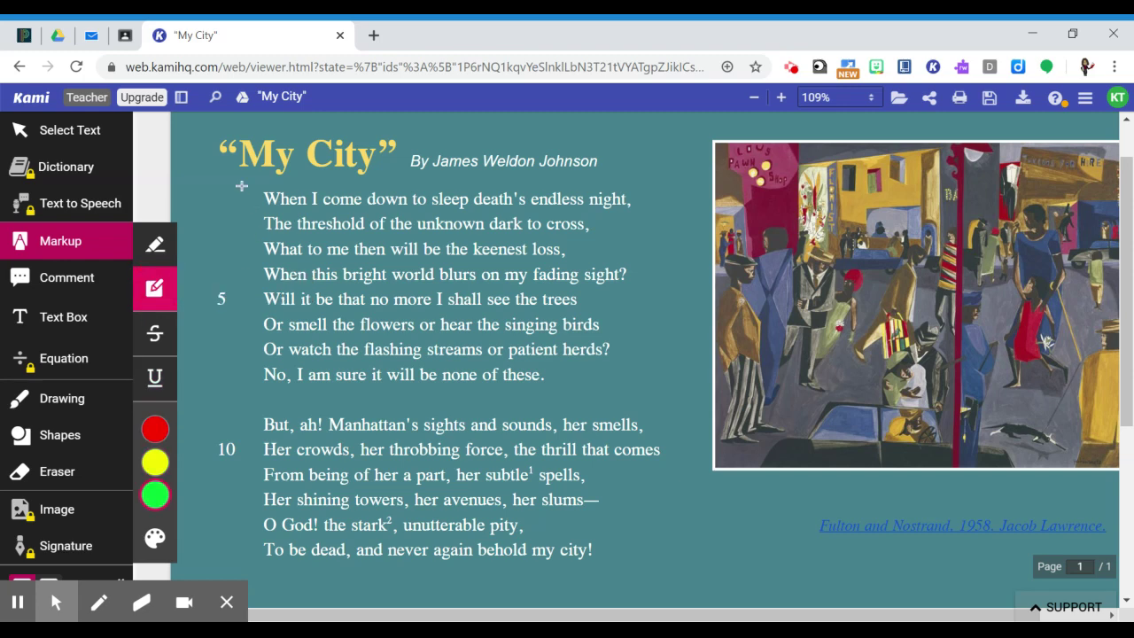
{"action": "left_click_drag", "start_coordinate": [248, 186], "coordinate": [675, 392]}
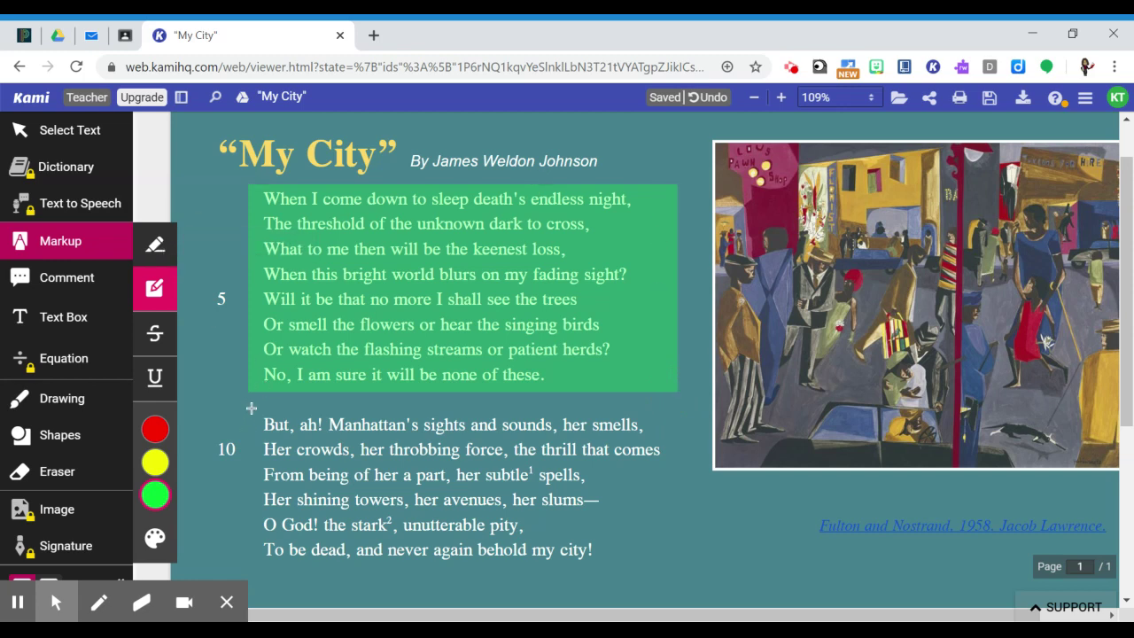
{"action": "left_click", "coordinate": [158, 461]}
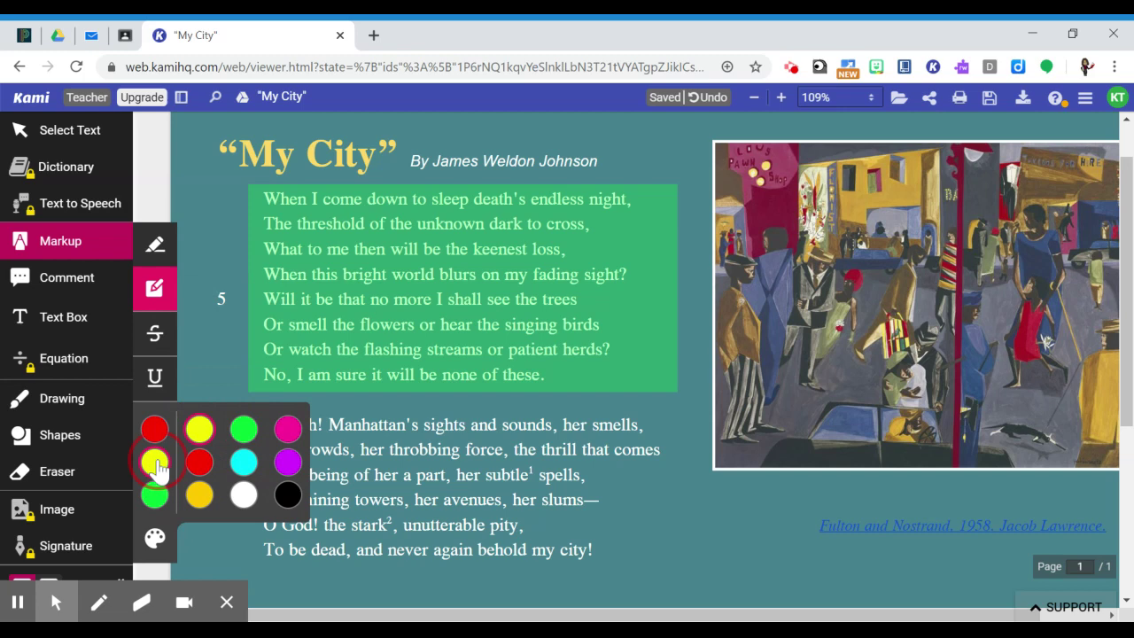
{"action": "left_click_drag", "start_coordinate": [256, 412], "coordinate": [692, 567]}
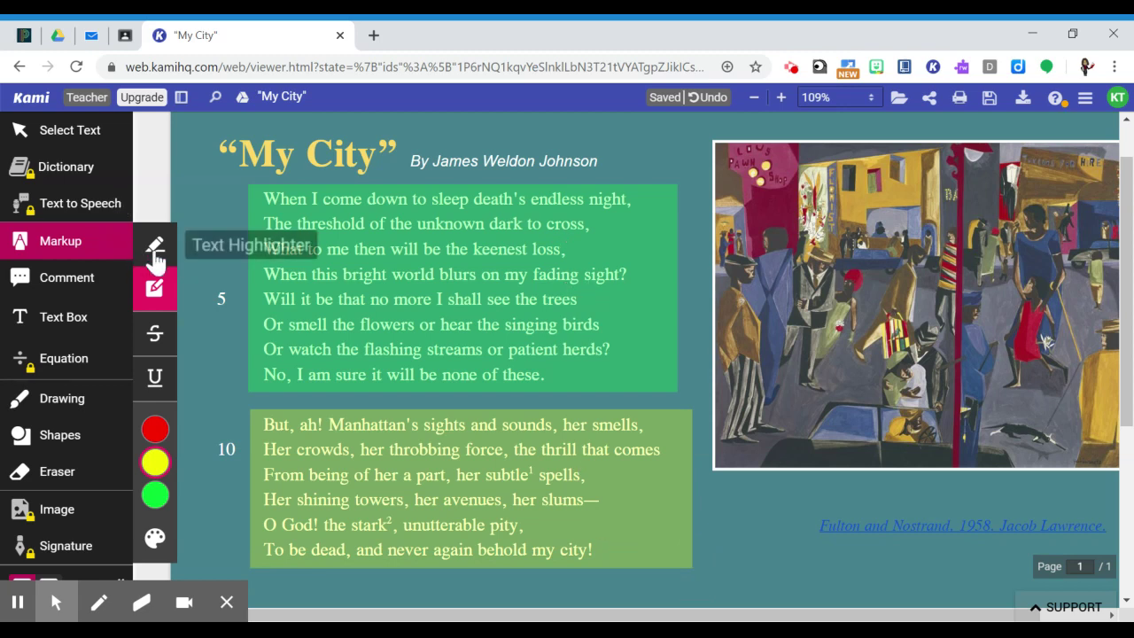
Delete the green box highlight from the first stanza and the yellow one from the second stanza.
{"action": "left_click", "coordinate": [48, 133]}
{"action": "left_click", "coordinate": [645, 220]}
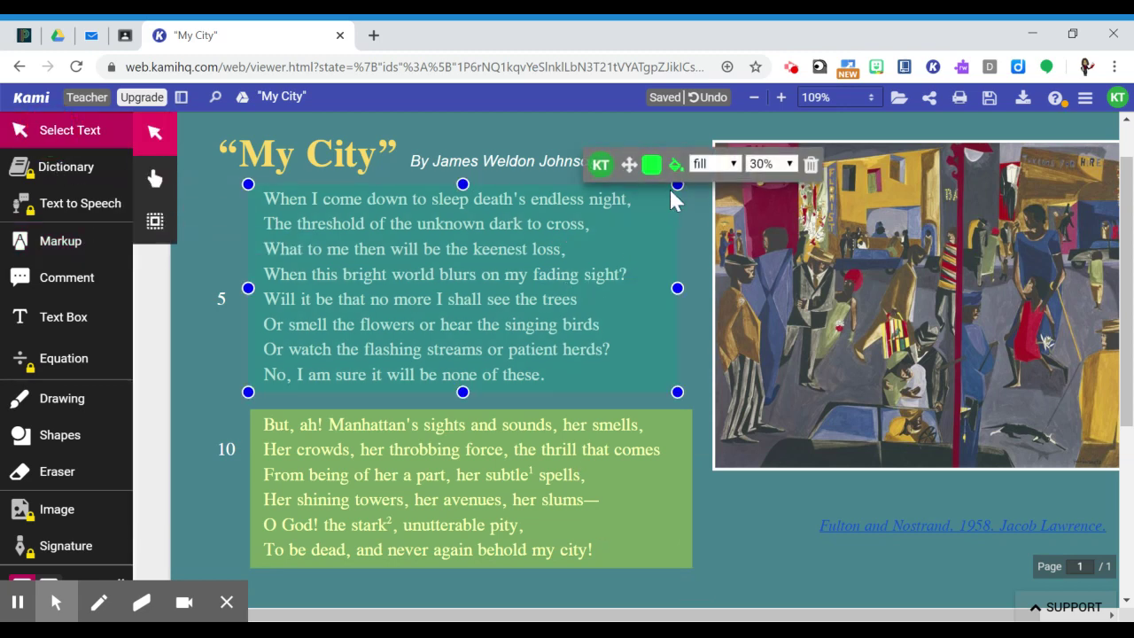
{"action": "left_click", "coordinate": [809, 164]}
{"action": "left_click", "coordinate": [678, 506]}
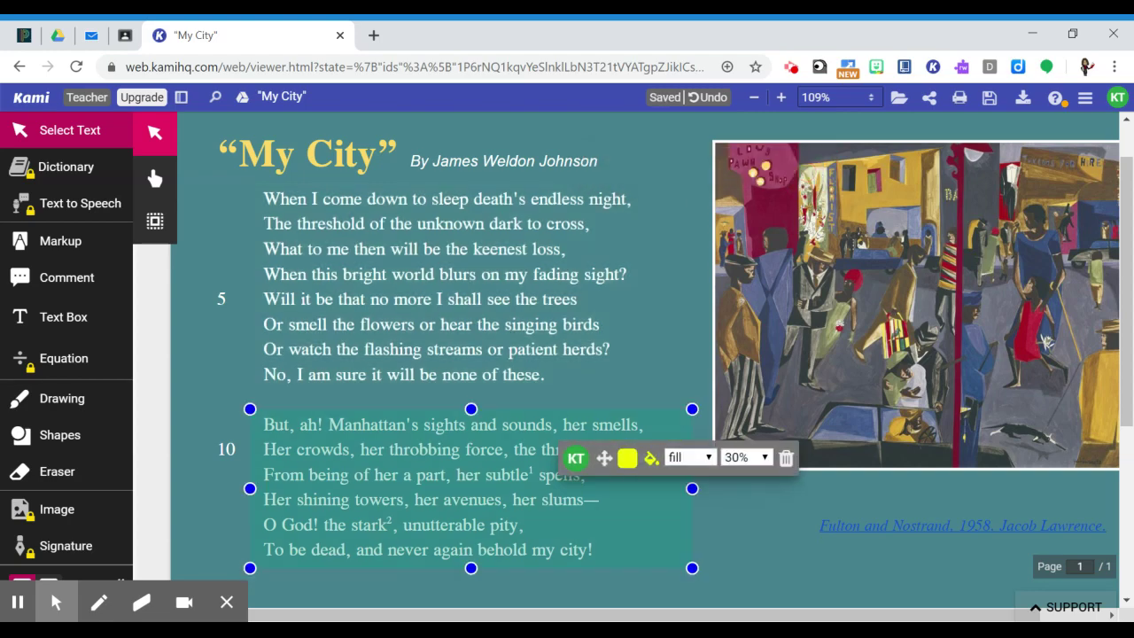
{"action": "left_click", "coordinate": [627, 457]}
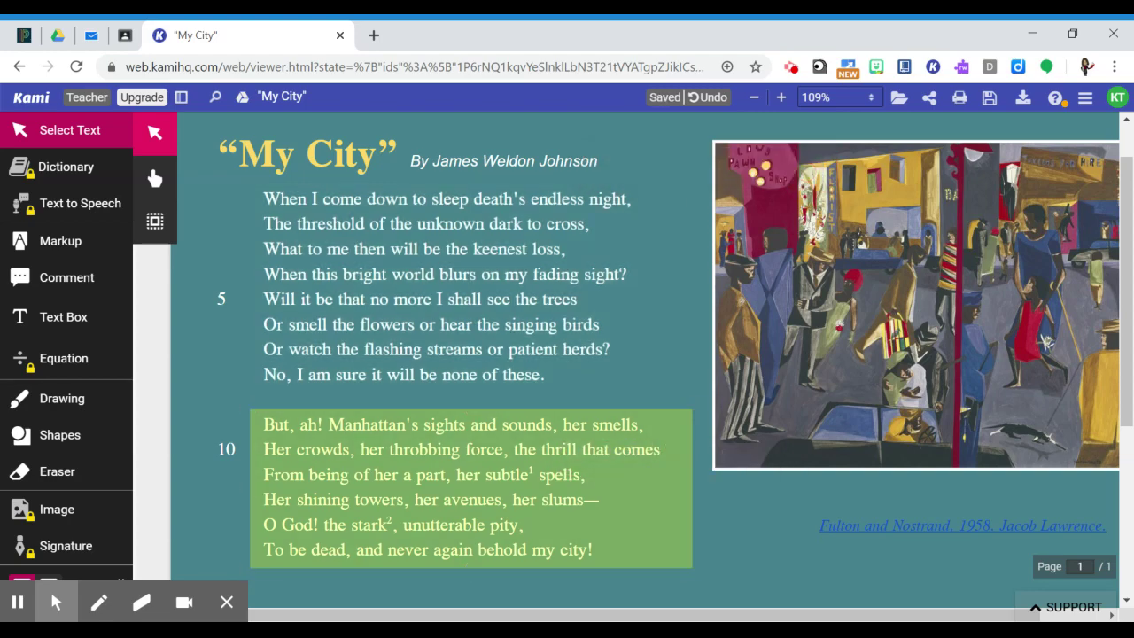
{"action": "left_click", "coordinate": [679, 476]}
{"action": "left_click", "coordinate": [791, 437]}
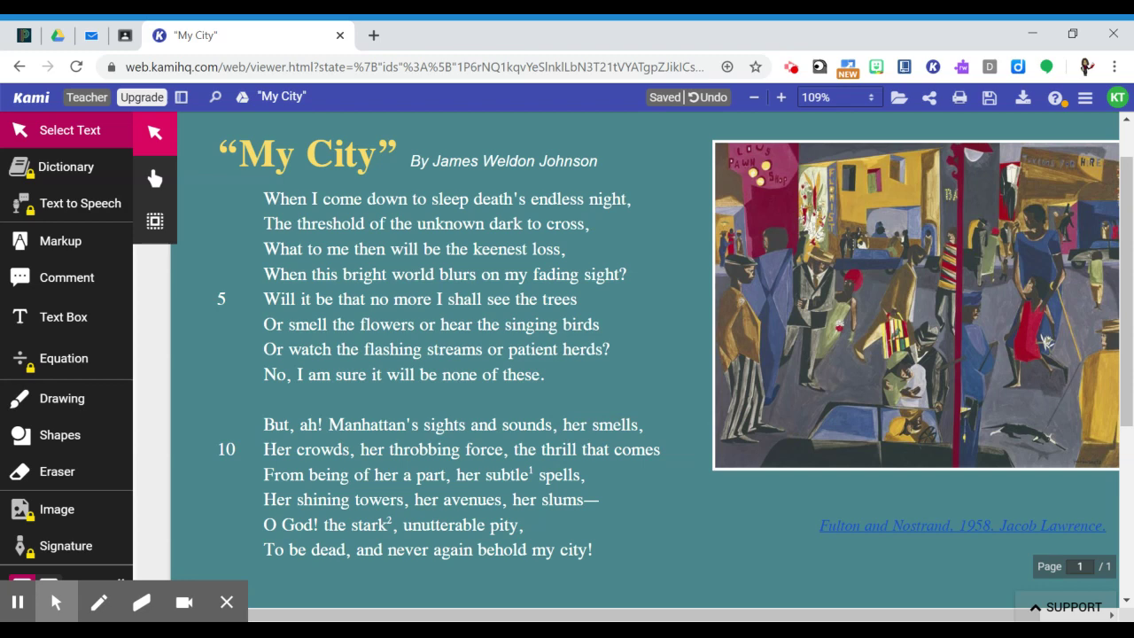
Examine the first stanza's rhyme scheme by selecting the line endings "night", "sight", "loss", "trees" and "these" in turn.
{"action": "double_click", "coordinate": [607, 199]}
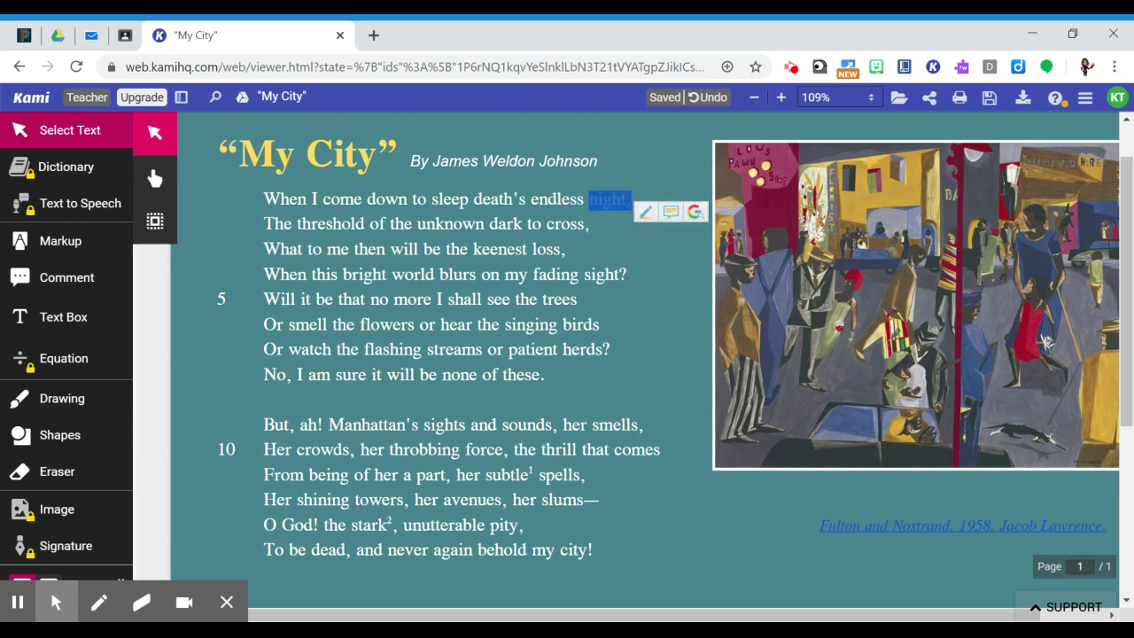
{"action": "double_click", "coordinate": [611, 274]}
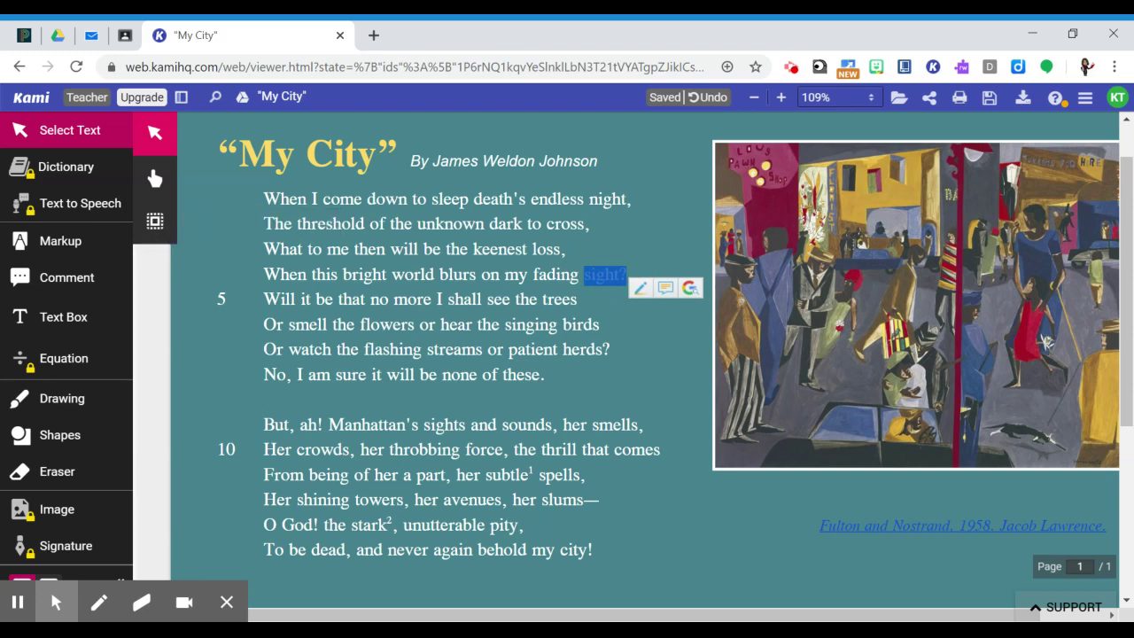
{"action": "mouse_move", "coordinate": [549, 223]}
{"action": "left_mouse_down"}
{"action": "mouse_move", "coordinate": [582, 225]}
{"action": "mouse_move", "coordinate": [547, 249]}
{"action": "mouse_move", "coordinate": [560, 250]}
{"action": "left_mouse_up"}
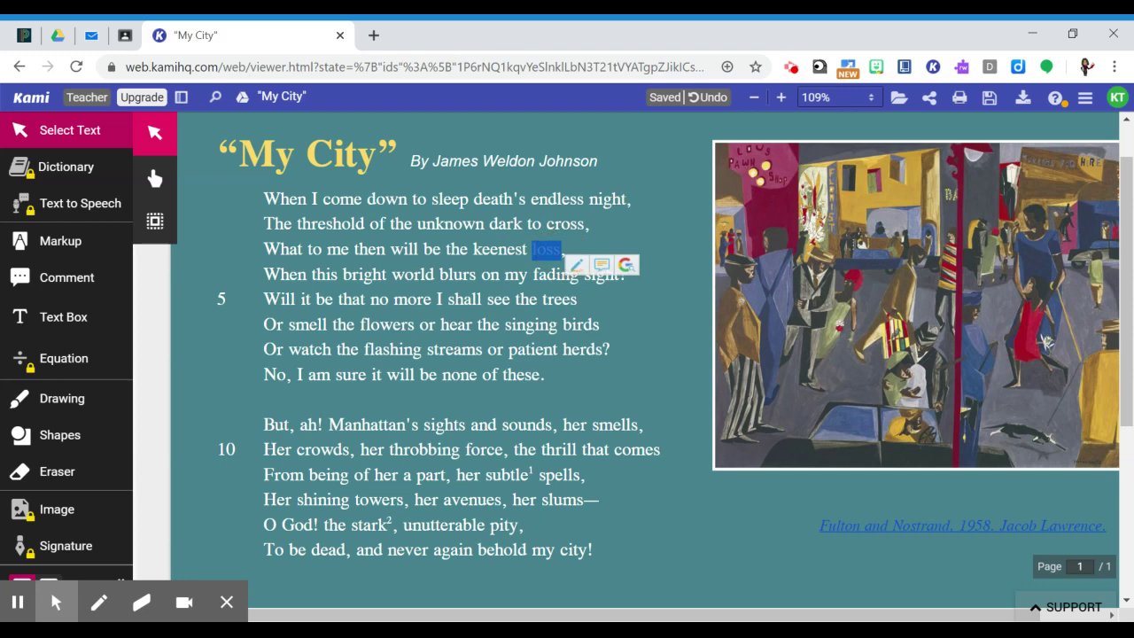
{"action": "left_click_drag", "start_coordinate": [546, 299], "coordinate": [576, 299]}
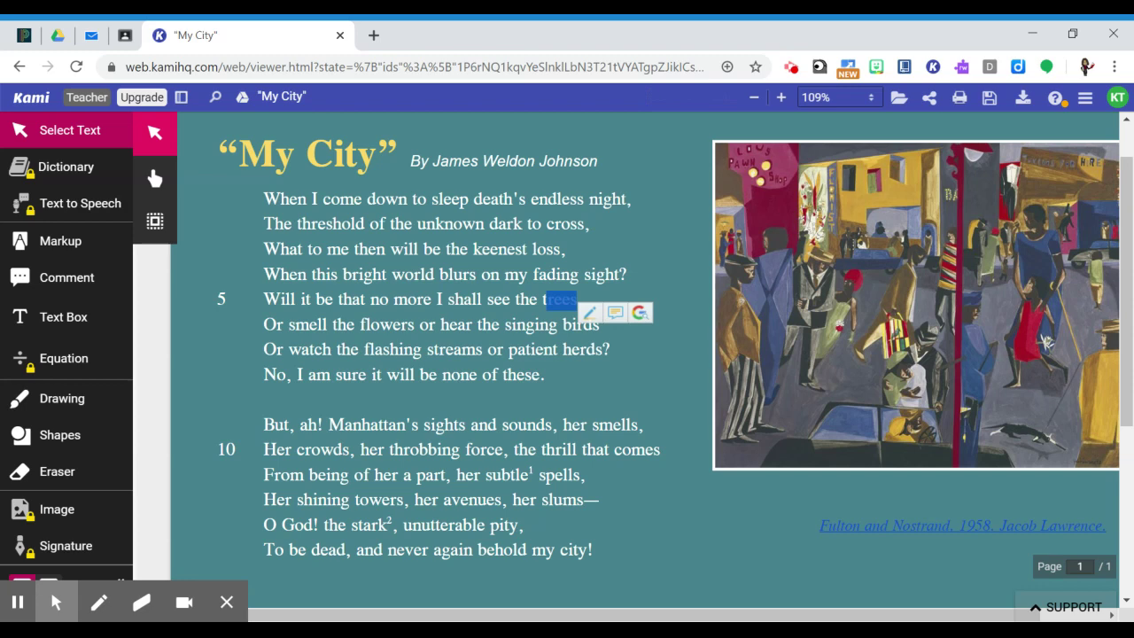
{"action": "left_click_drag", "start_coordinate": [504, 375], "coordinate": [540, 376]}
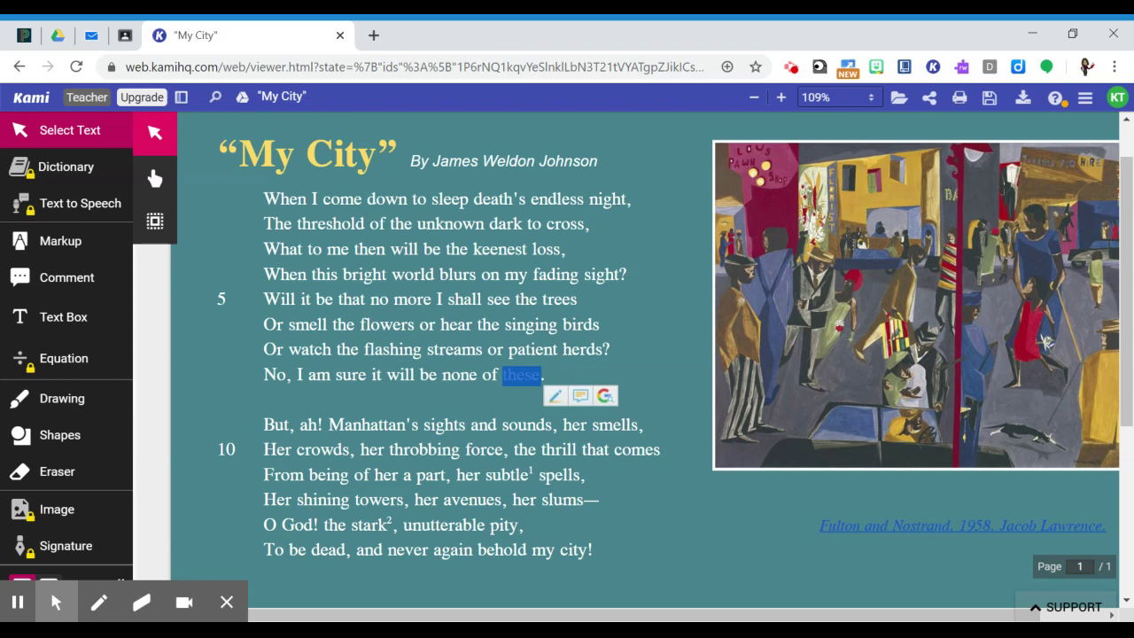
{"action": "left_click", "coordinate": [1046, 341]}
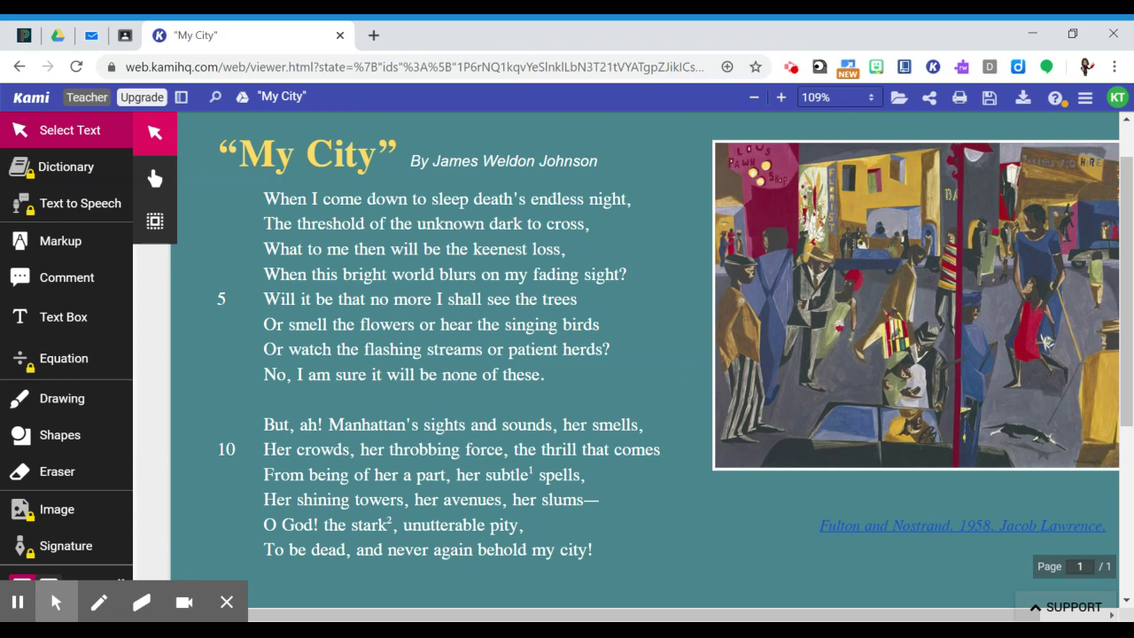
Underline "endless night", "threshold" and "keenest" in yellow in the poem's first three lines.
{"action": "left_click_drag", "start_coordinate": [438, 199], "coordinate": [628, 198]}
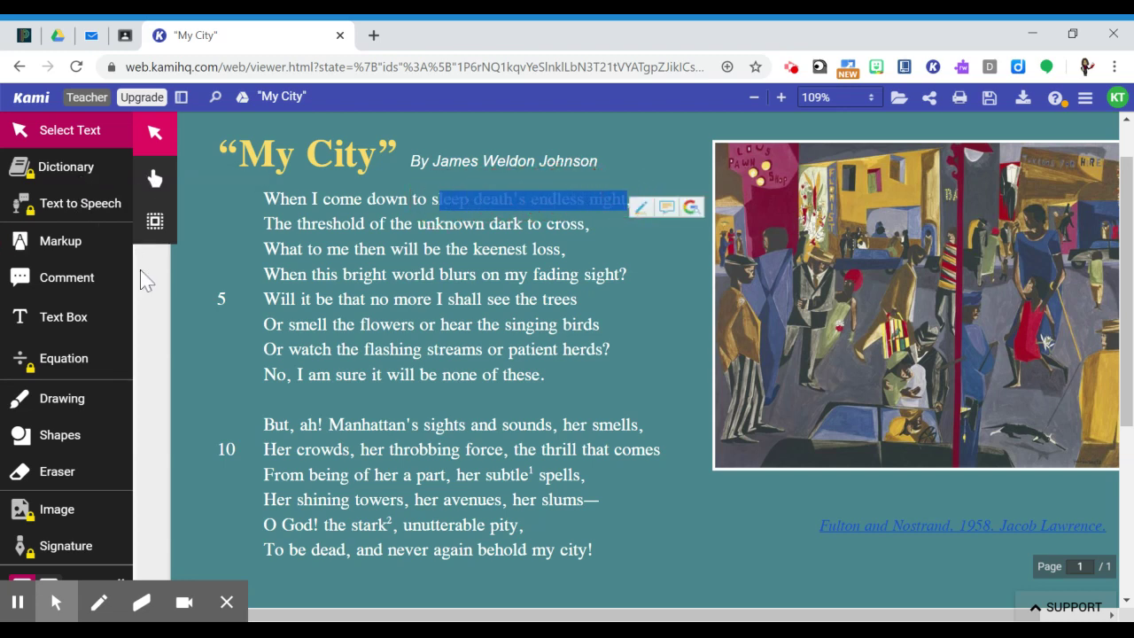
{"action": "left_click", "coordinate": [78, 406]}
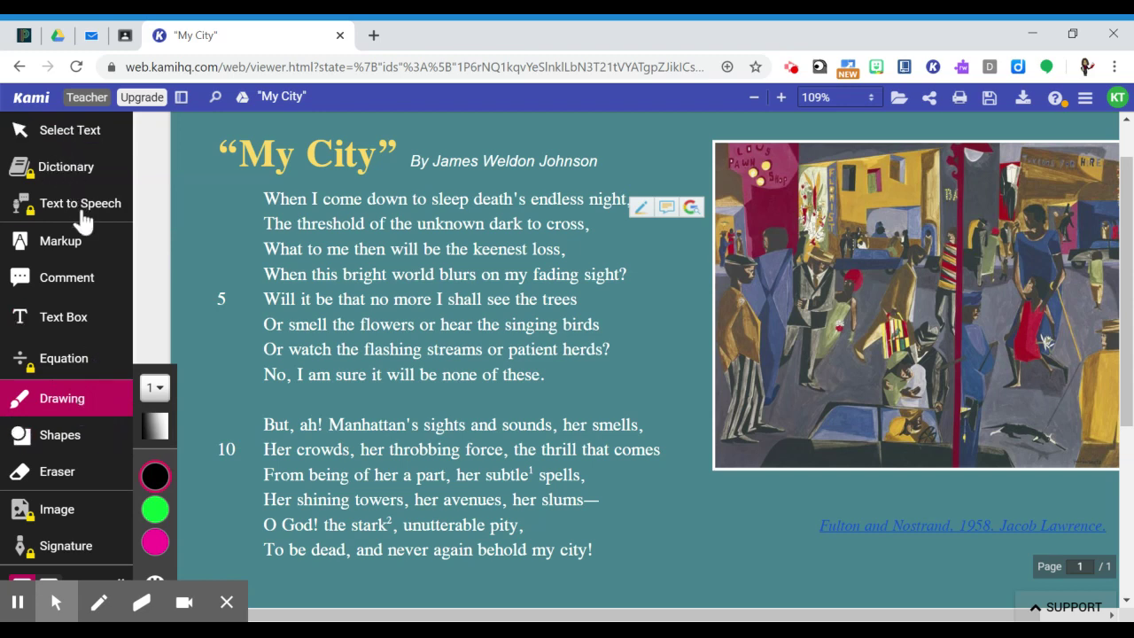
{"action": "left_click", "coordinate": [85, 248]}
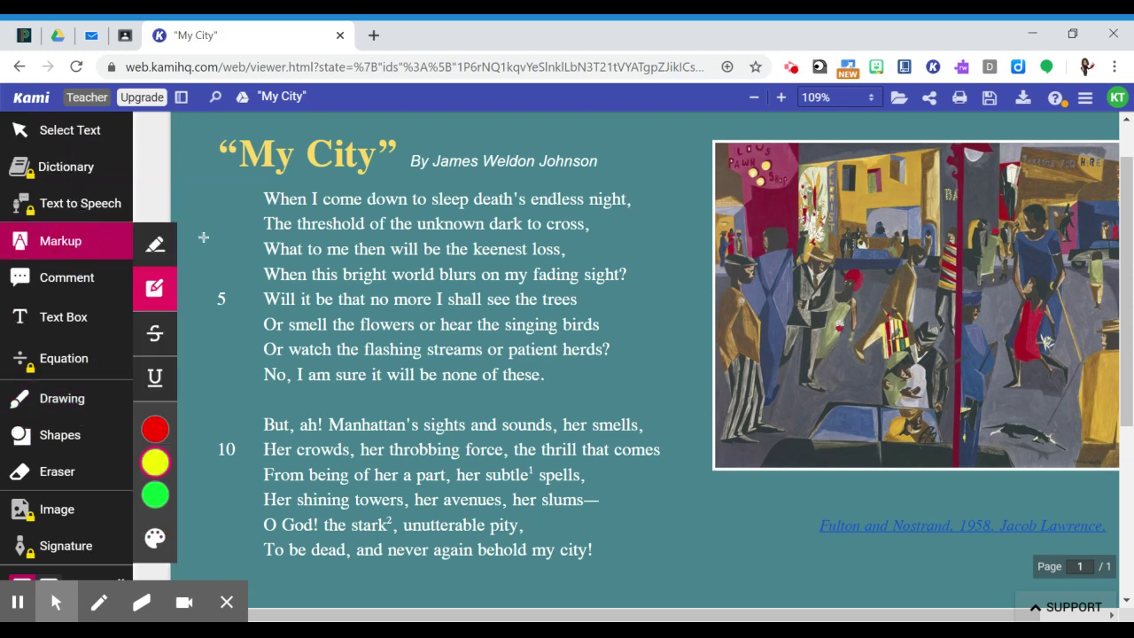
{"action": "left_click", "coordinate": [155, 379]}
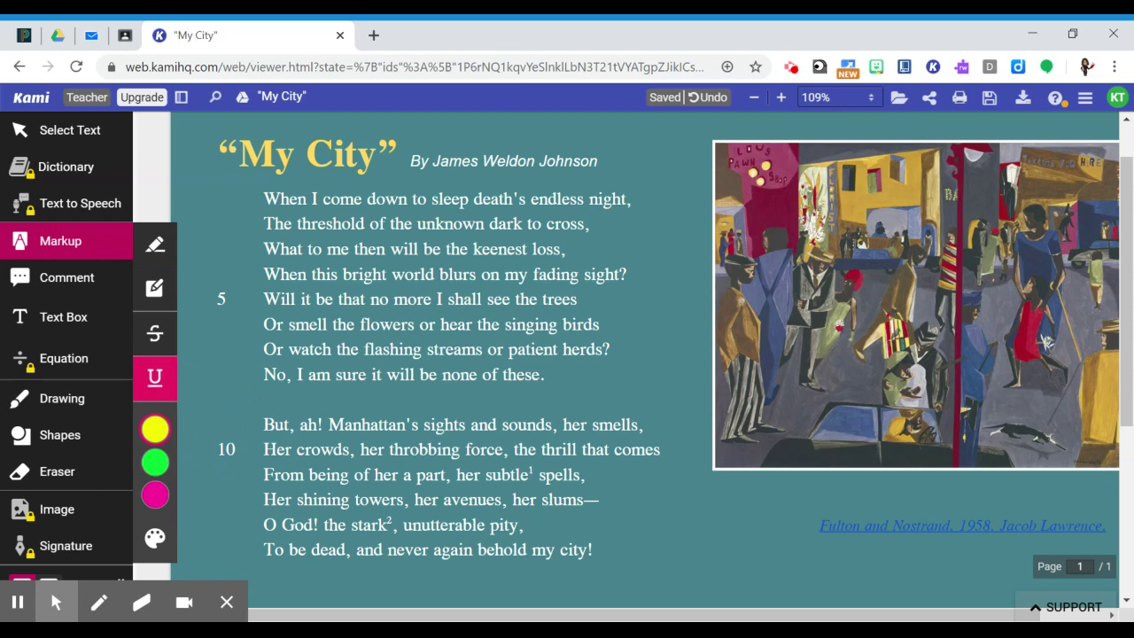
{"action": "mouse_move", "coordinate": [530, 198]}
{"action": "left_mouse_down"}
{"action": "mouse_move", "coordinate": [266, 200]}
{"action": "mouse_move", "coordinate": [627, 201]}
{"action": "left_mouse_up"}
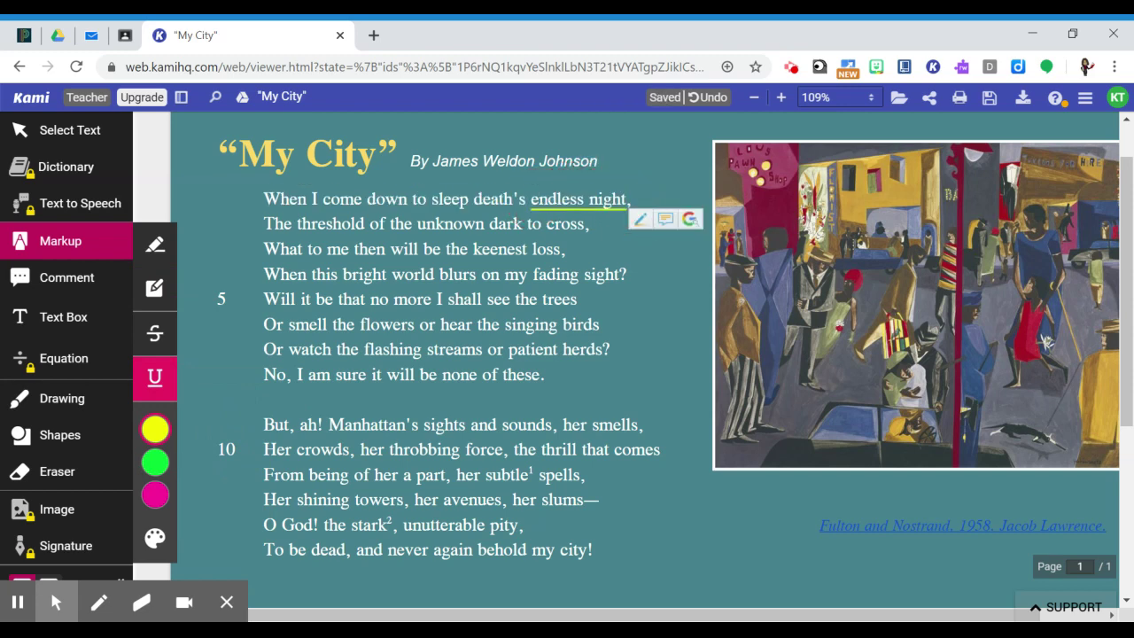
{"action": "left_click_drag", "start_coordinate": [296, 223], "coordinate": [364, 226]}
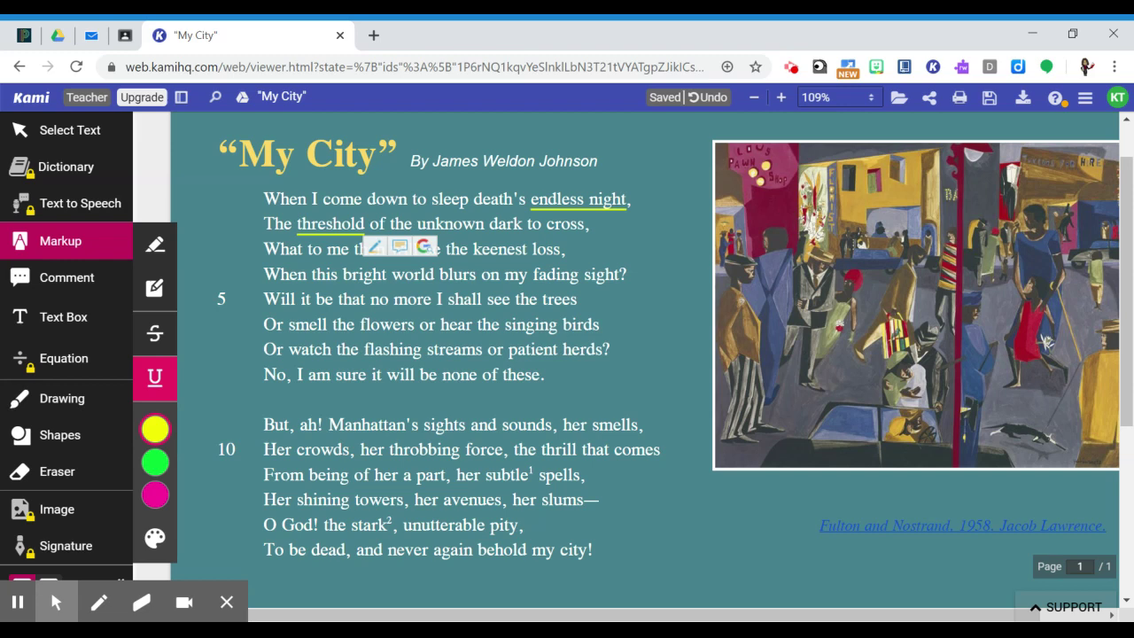
{"action": "left_click_drag", "start_coordinate": [473, 249], "coordinate": [527, 248]}
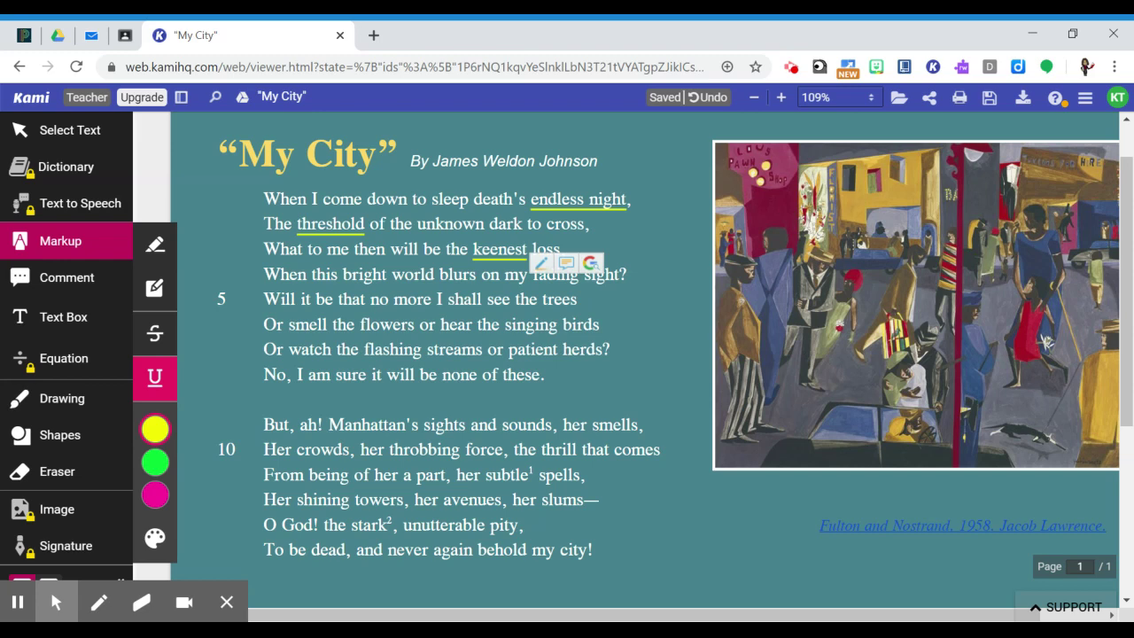
Underline "the trees", "smell the flowers", "hear the singing birds", "the flashing streams" and "patient herds" in yellow in lines 5 to 7.
{"action": "left_click_drag", "start_coordinate": [499, 300], "coordinate": [580, 301]}
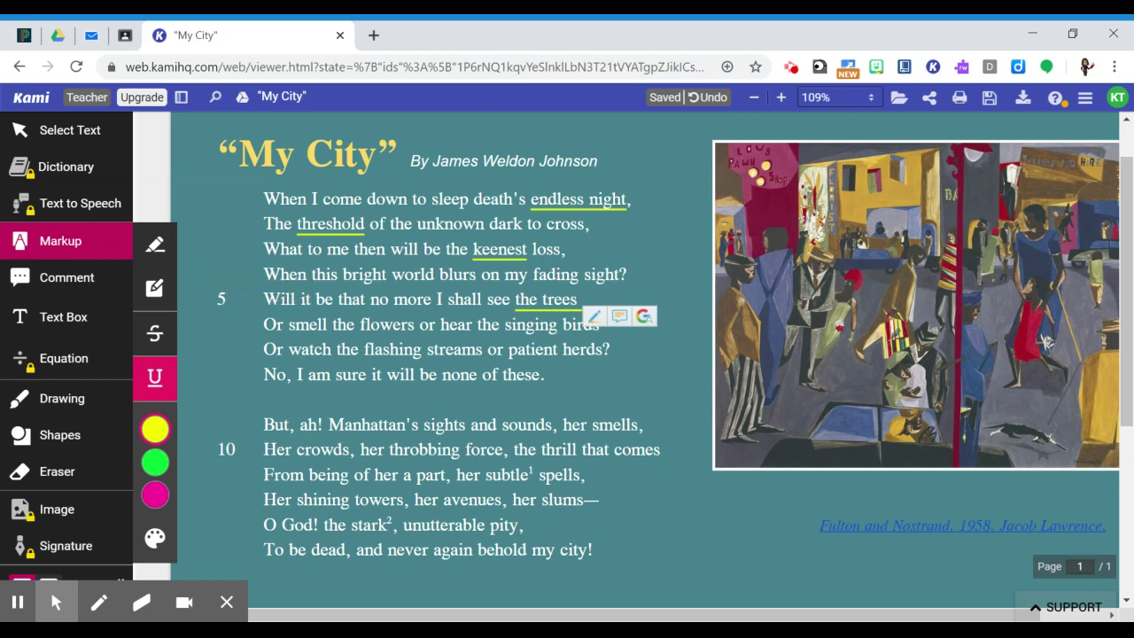
{"action": "mouse_move", "coordinate": [289, 324]}
{"action": "left_mouse_down"}
{"action": "mouse_move", "coordinate": [580, 340]}
{"action": "mouse_move", "coordinate": [599, 327]}
{"action": "left_mouse_up"}
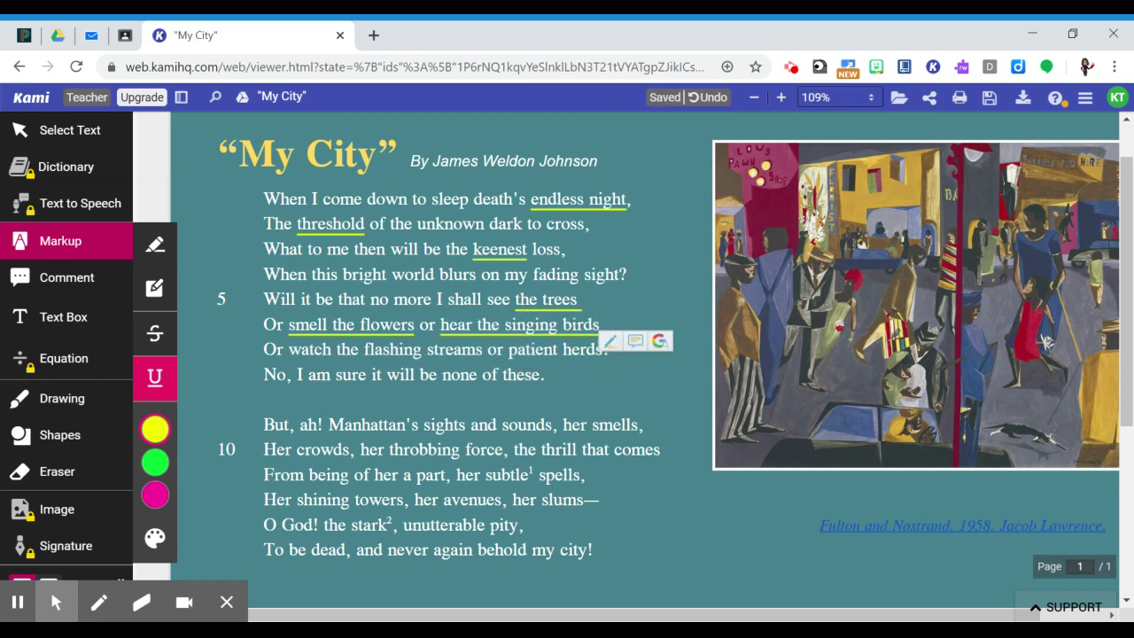
{"action": "left_click_drag", "start_coordinate": [337, 349], "coordinate": [606, 355]}
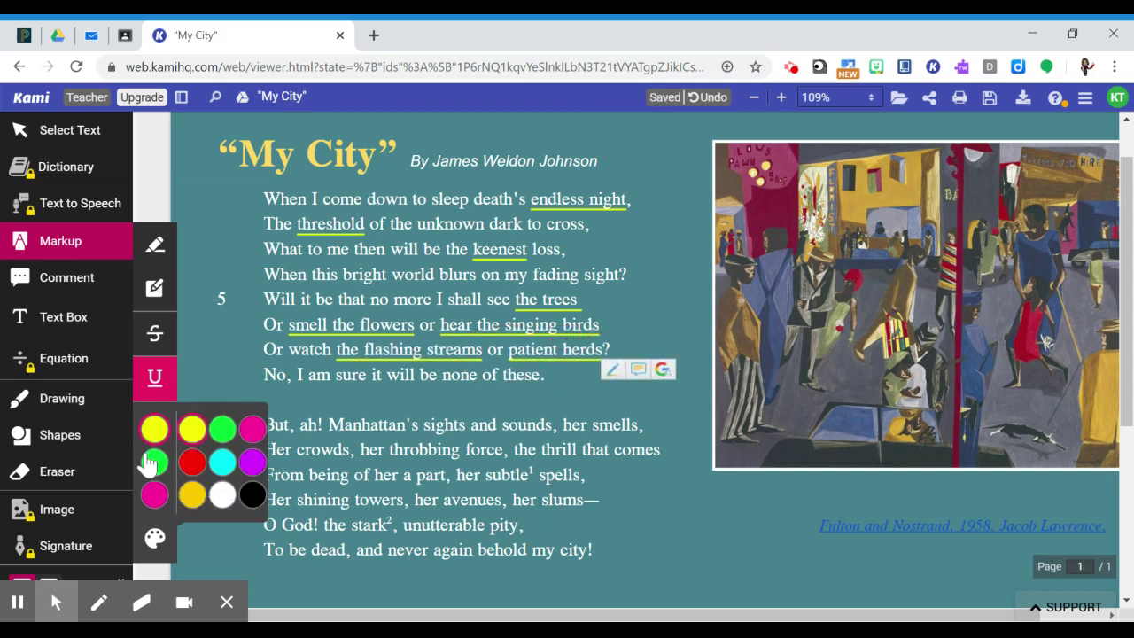
Underline in pink the whole lines "No, I am sure it will be none of these." and "But, ah! Manhattan's sights and sounds, her smells,".
{"action": "left_click", "coordinate": [155, 495]}
{"action": "left_click_drag", "start_coordinate": [263, 376], "coordinate": [544, 379]}
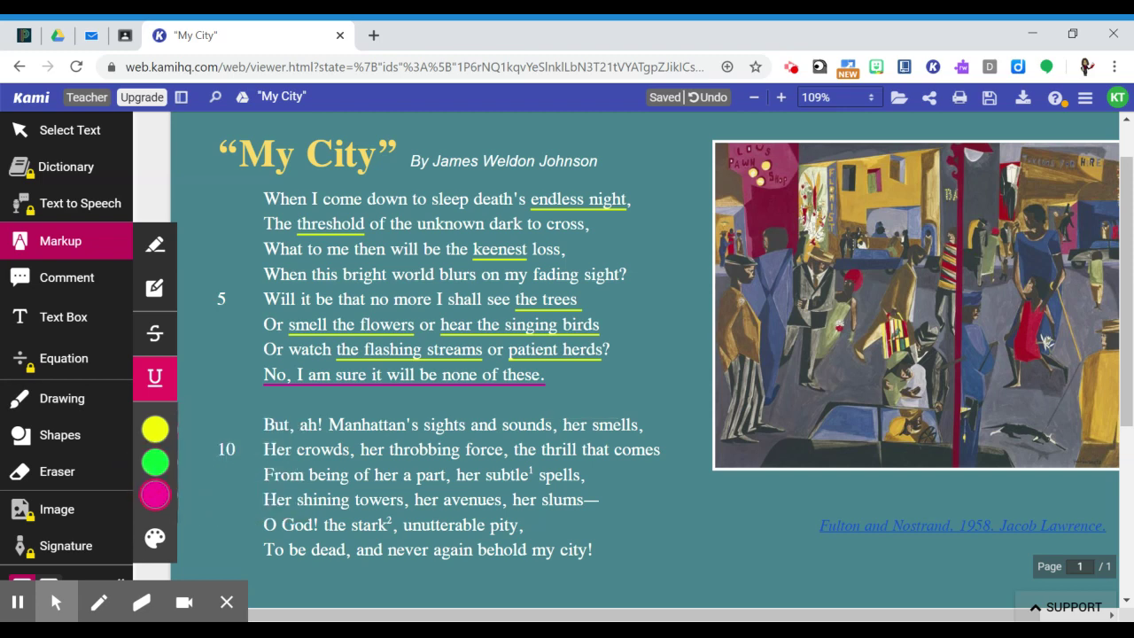
{"action": "left_click_drag", "start_coordinate": [264, 425], "coordinate": [652, 425]}
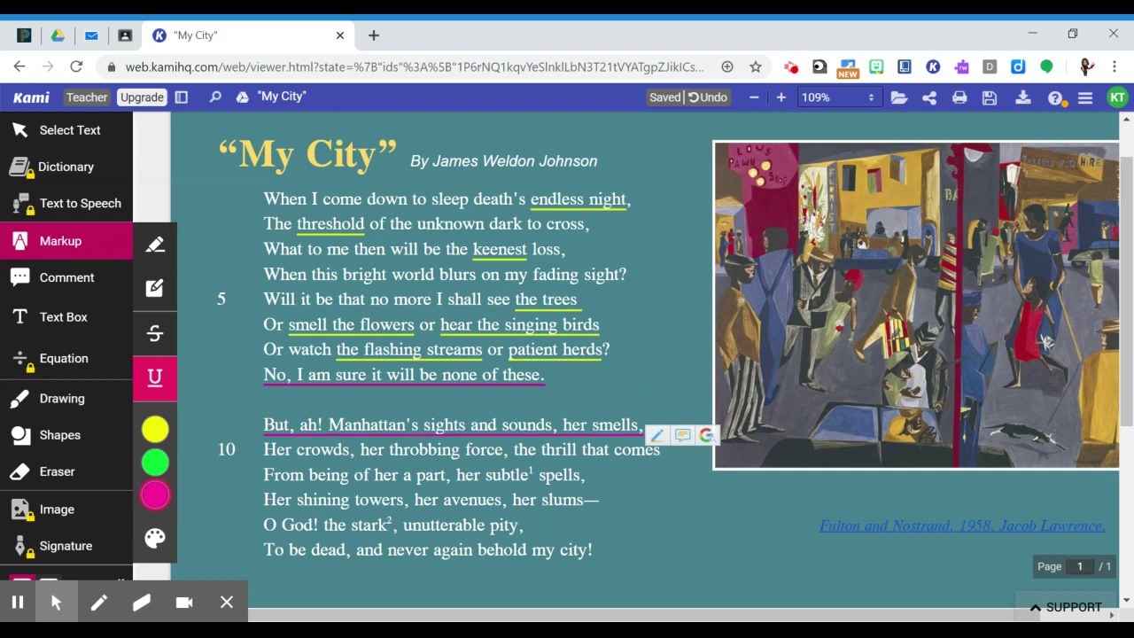
Add yellow box highlights over "Her" and "her" in line 10 and the first "her" in line 11.
{"action": "mouse_move", "coordinate": [177, 456]}
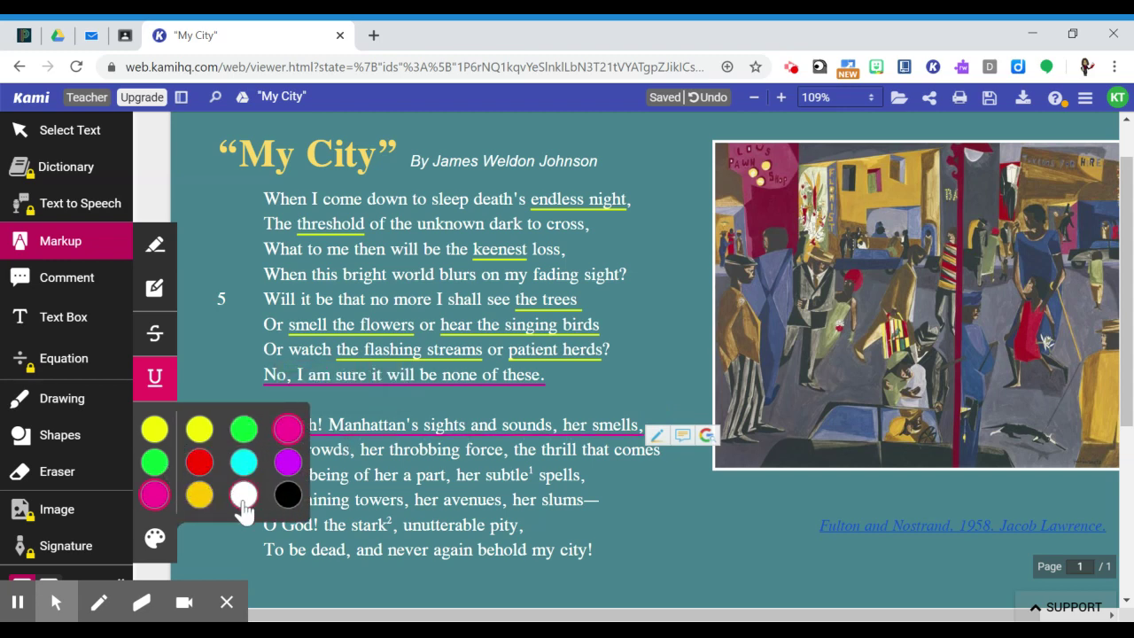
{"action": "left_click", "coordinate": [156, 284]}
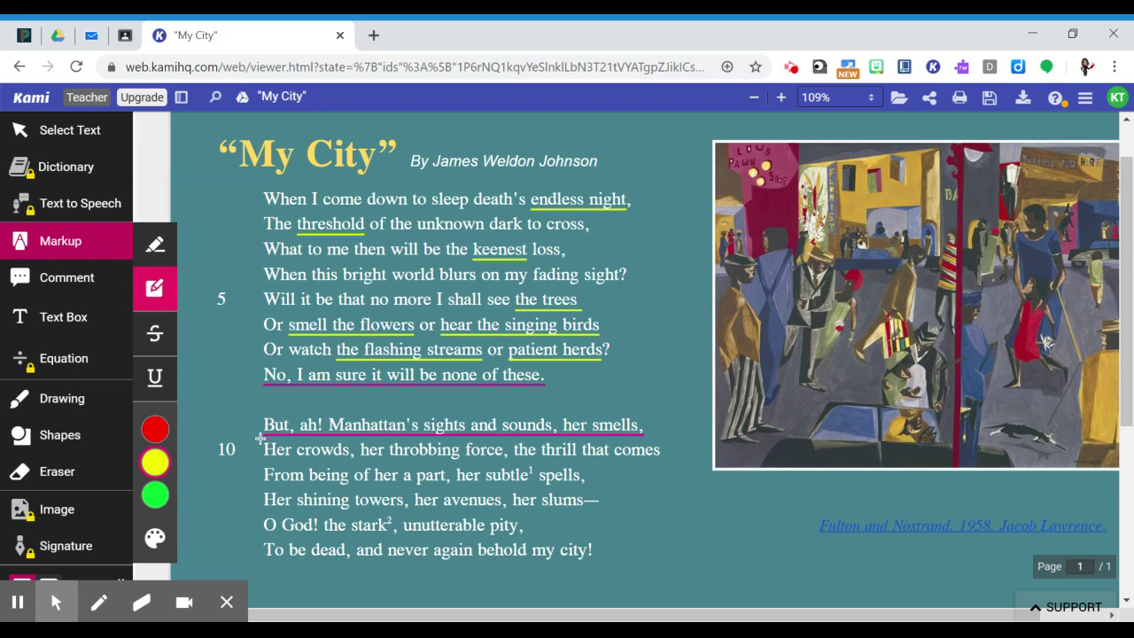
{"action": "left_click_drag", "start_coordinate": [259, 438], "coordinate": [294, 458]}
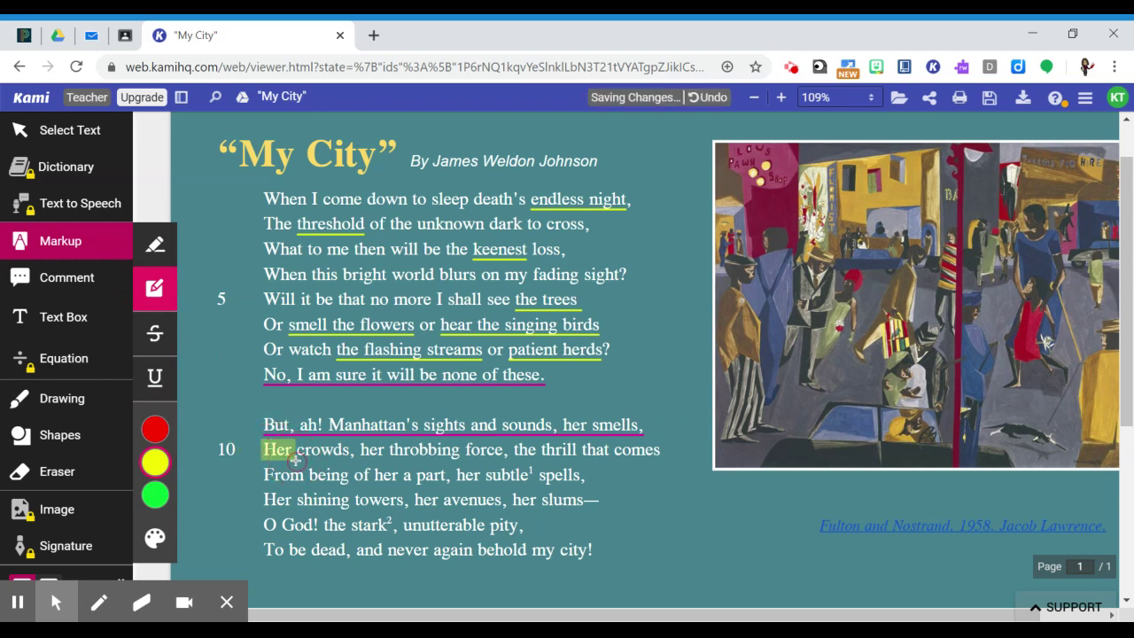
{"action": "left_click_drag", "start_coordinate": [361, 440], "coordinate": [401, 488]}
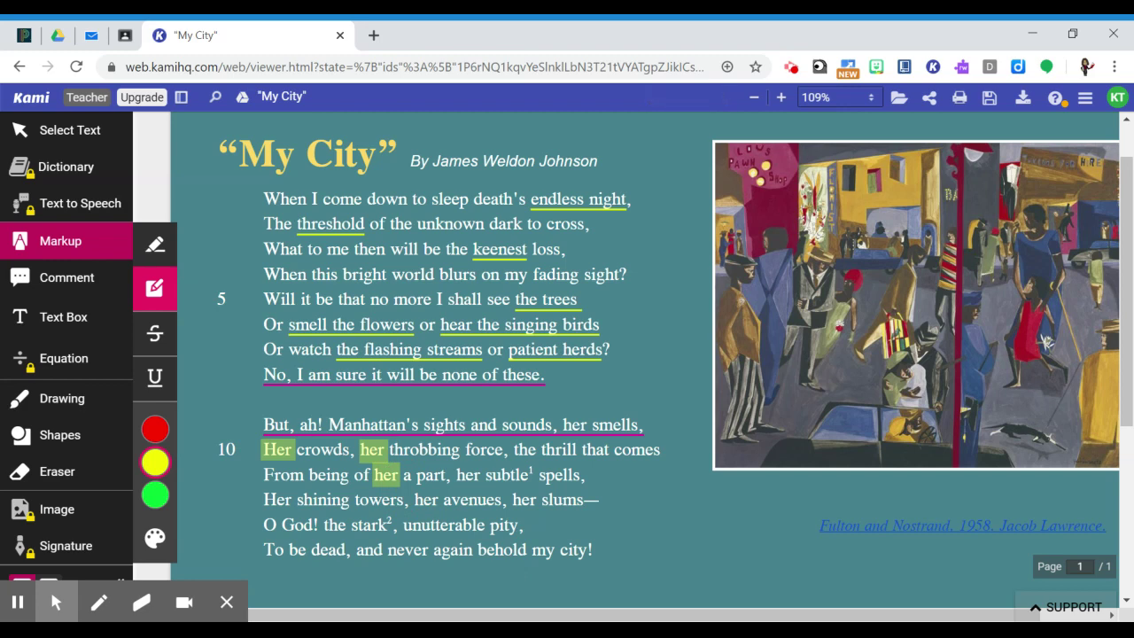
Cover the poem's last two lines, from "O God!" to "my city!", with one yellow box highlight.
{"action": "scroll", "coordinate": [478, 571], "scroll_direction": "up", "scroll_amount": 1}
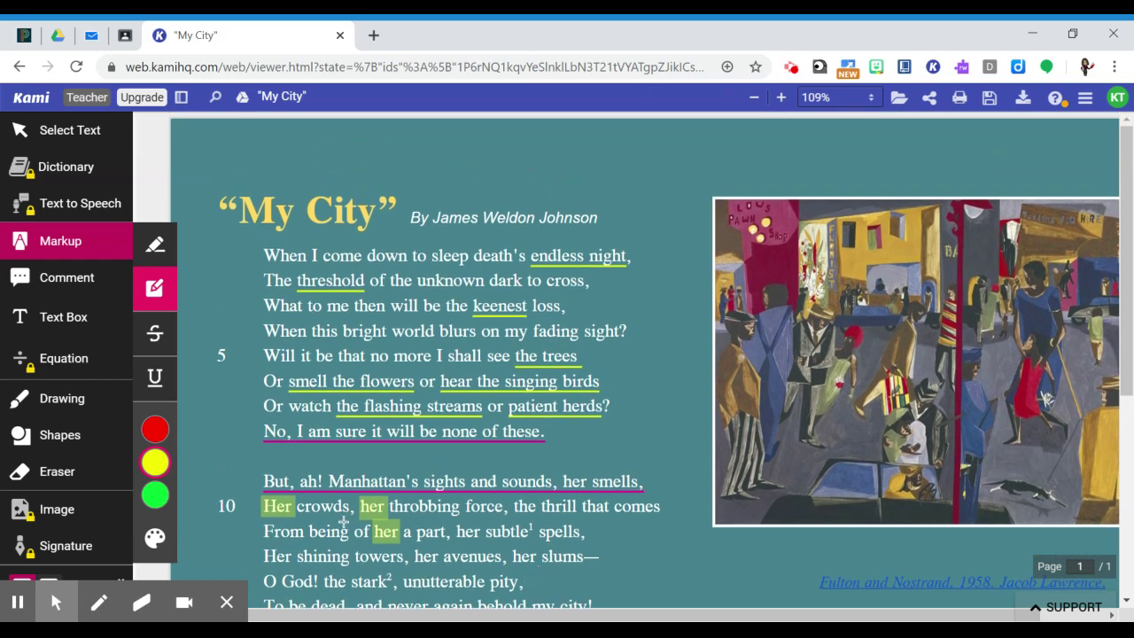
{"action": "scroll", "coordinate": [344, 522], "scroll_direction": "down", "scroll_amount": 3}
{"action": "left_click_drag", "start_coordinate": [778, 432], "coordinate": [778, 469]}
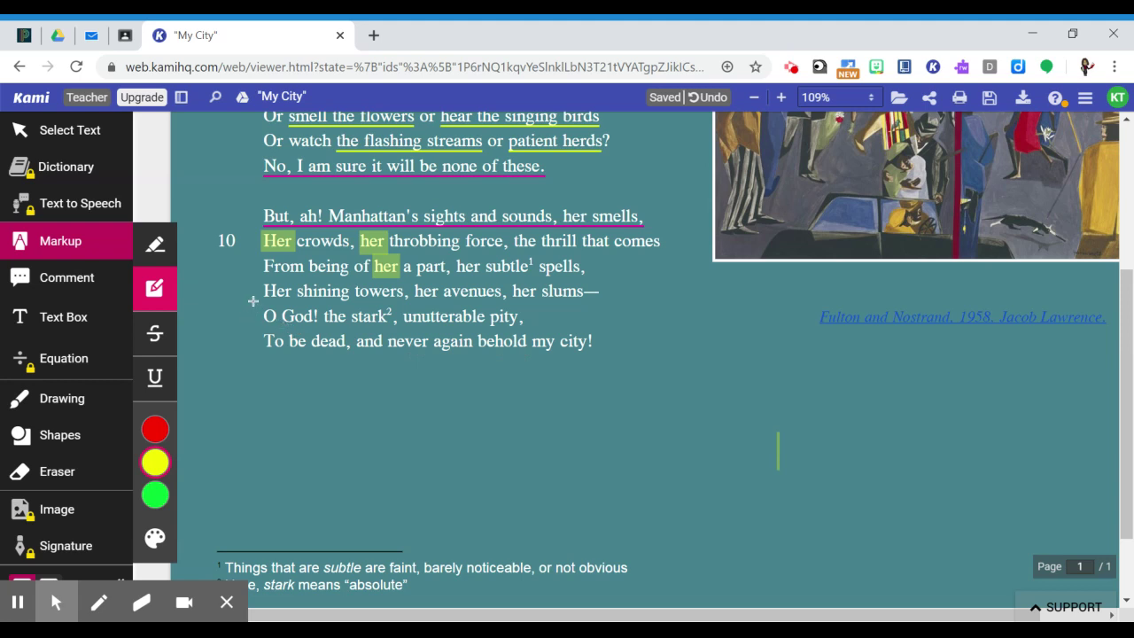
{"action": "left_click_drag", "start_coordinate": [255, 301], "coordinate": [616, 357]}
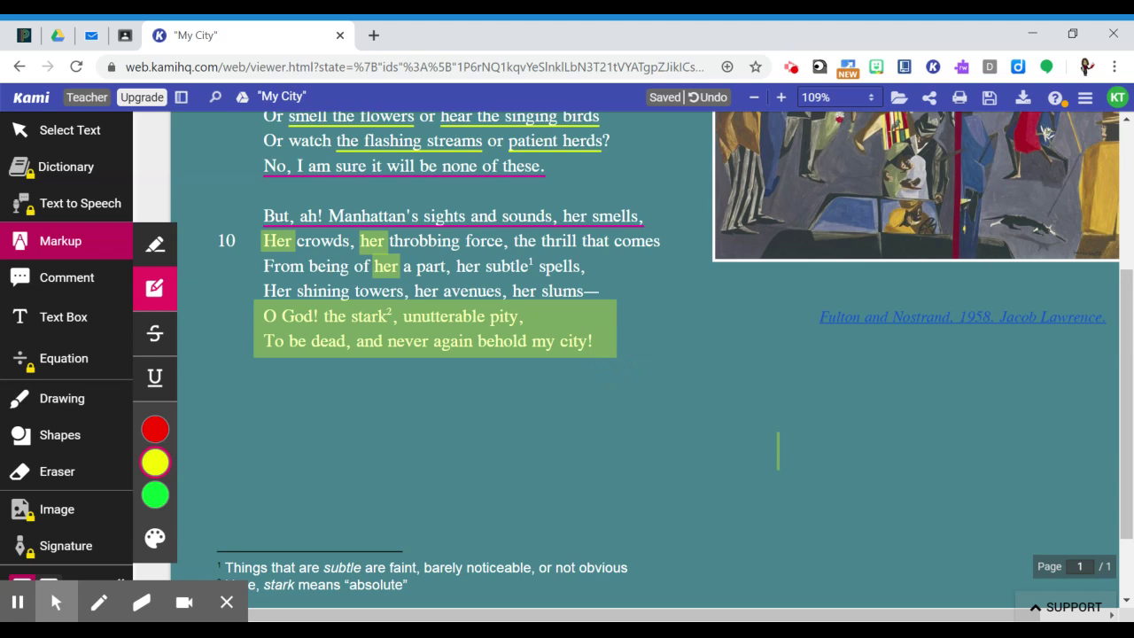
{"action": "left_click_drag", "start_coordinate": [1128, 374], "coordinate": [1130, 272]}
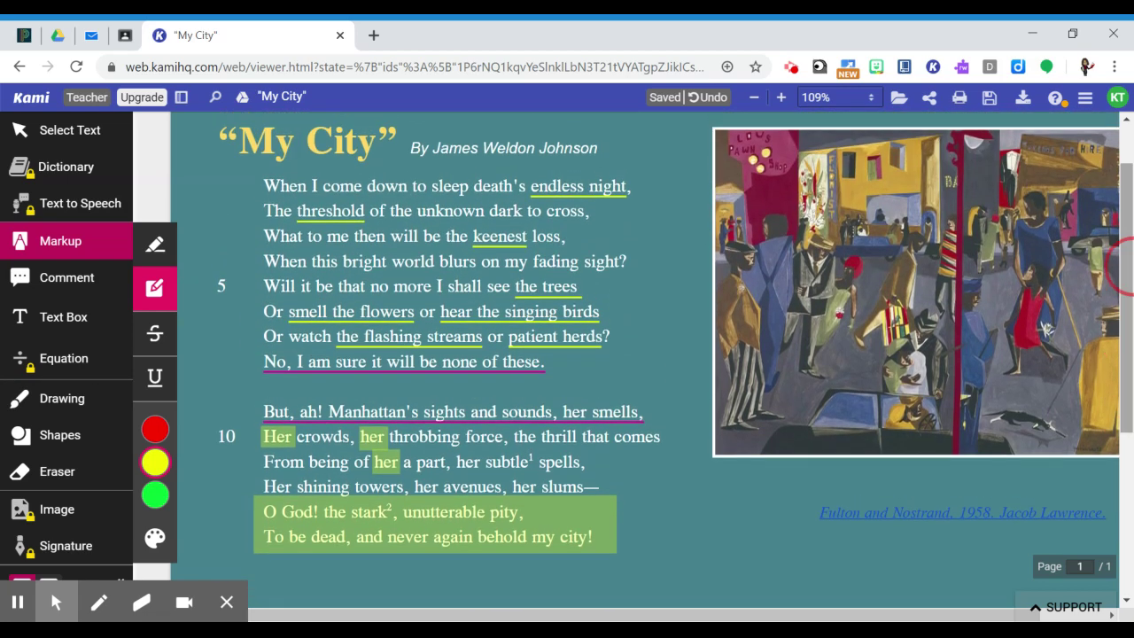